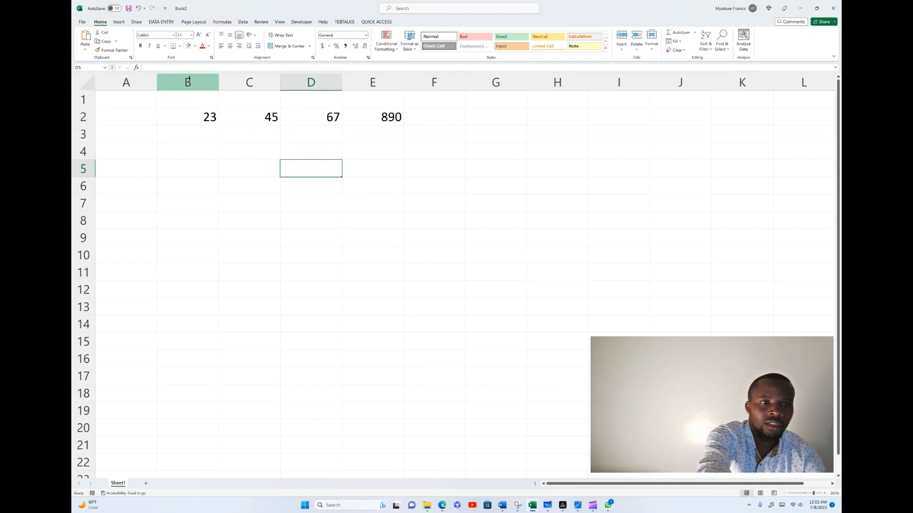
left_click(189, 82)
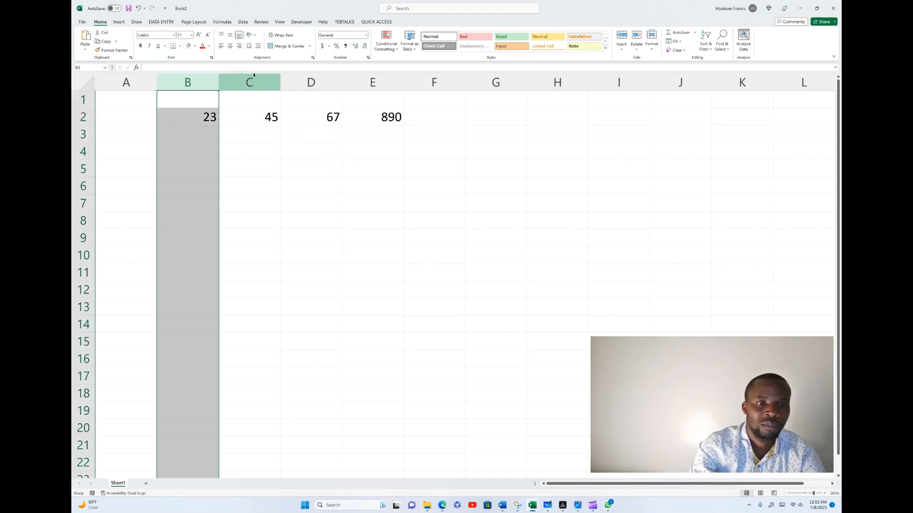
left_click(249, 82)
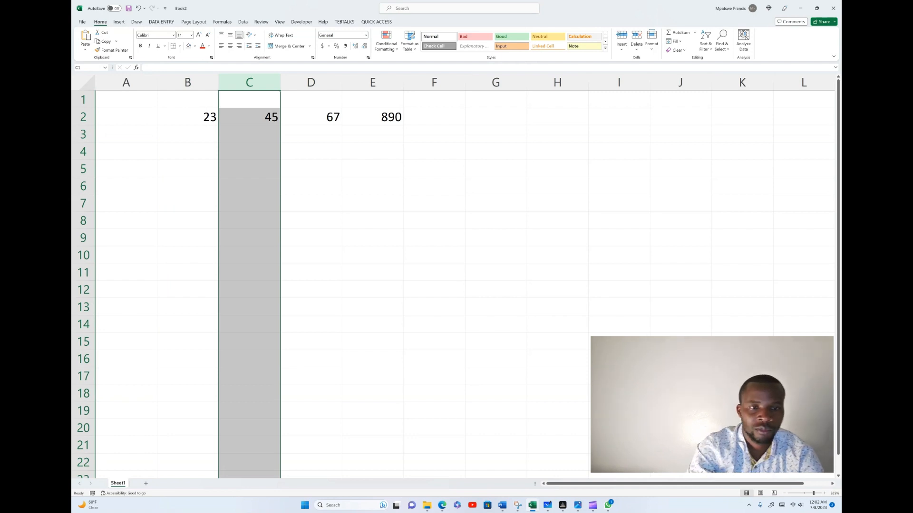
left_click(311, 81)
left_click(373, 81)
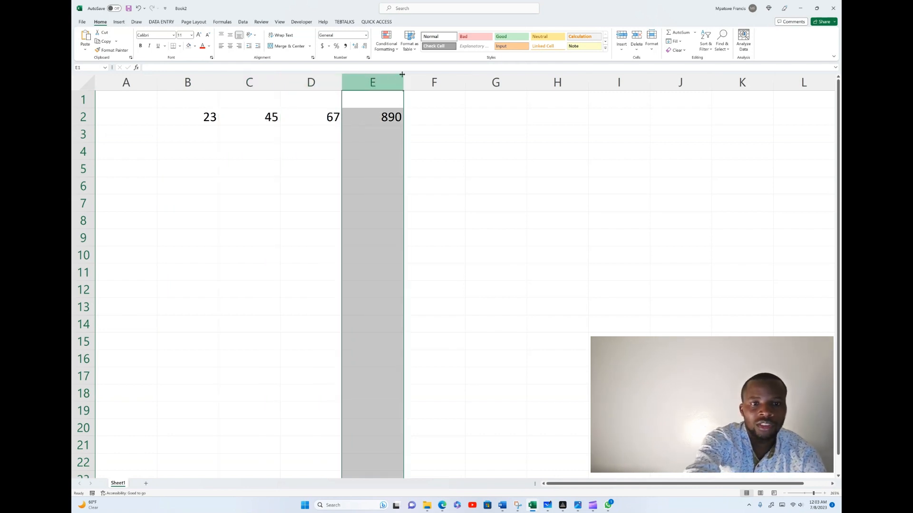
left_click(434, 81)
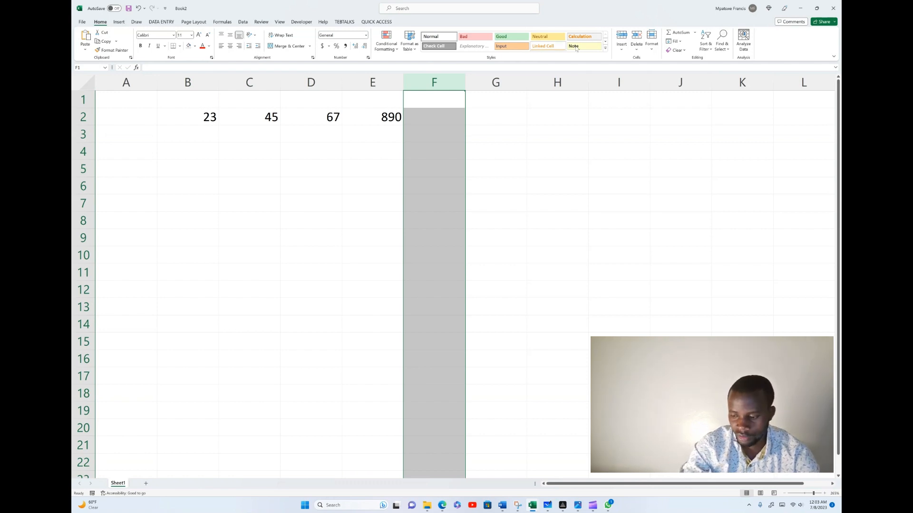
left_click(486, 134)
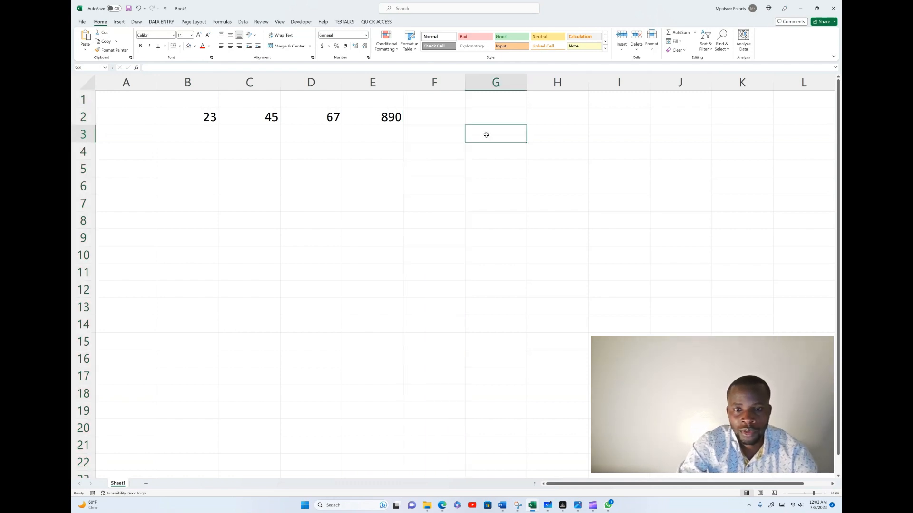
Enter the formula =23+45+67+890 in cell F2 to add the row's numbers as typed constants
left_click(433, 118)
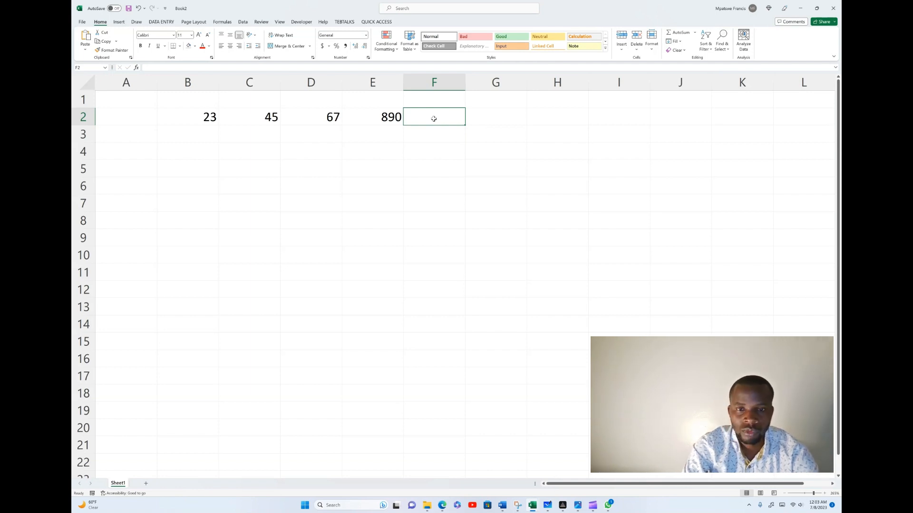
type("=")
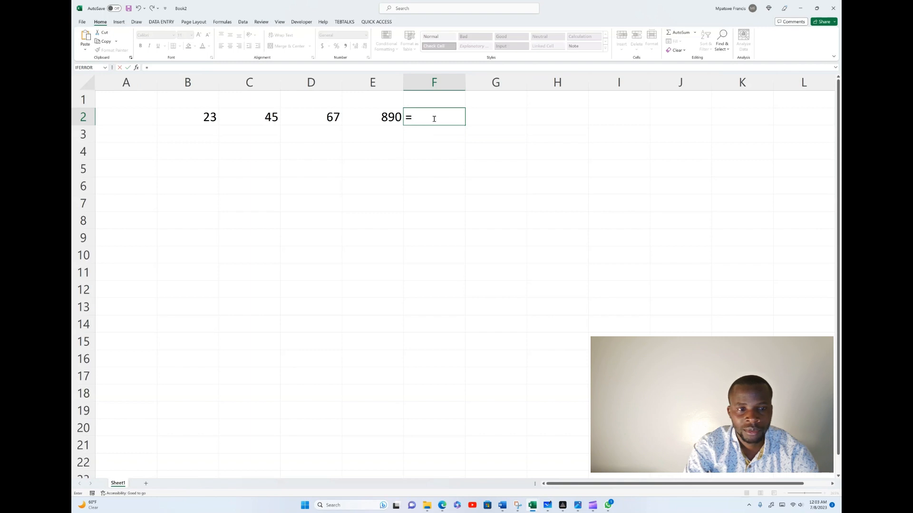
type("23")
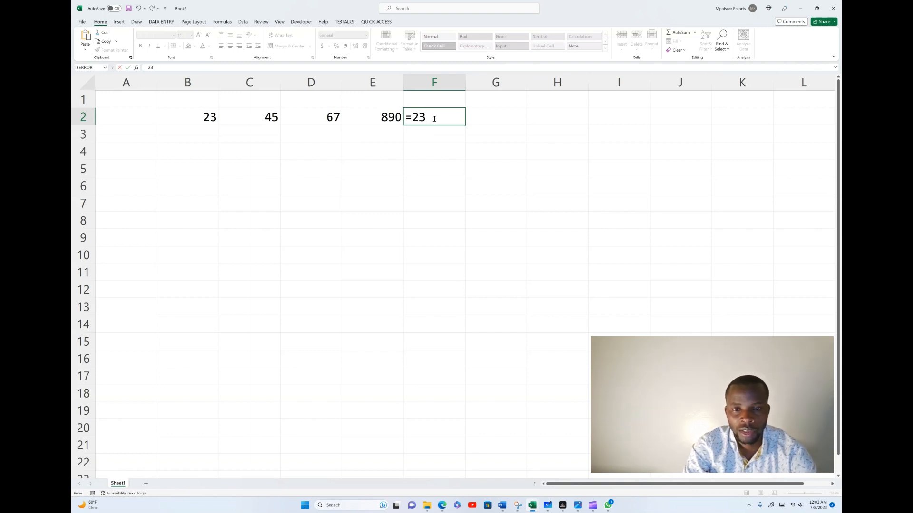
type("+")
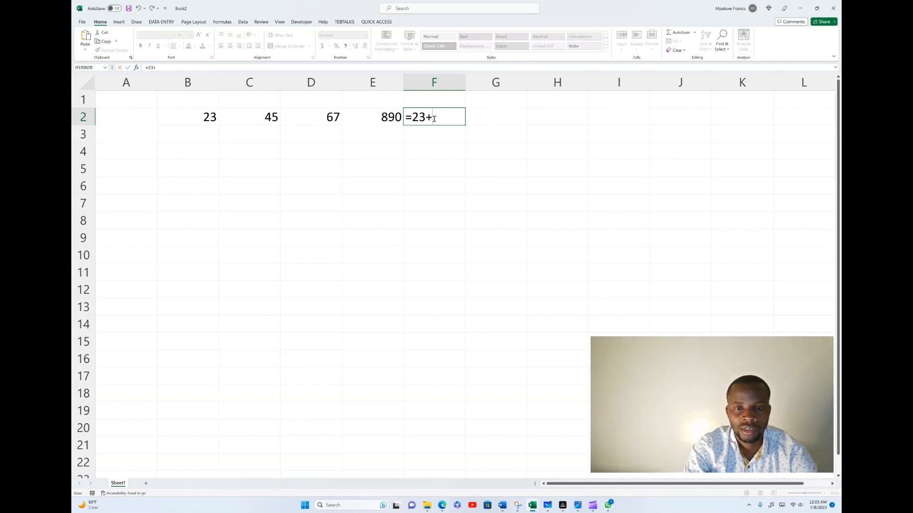
type("45")
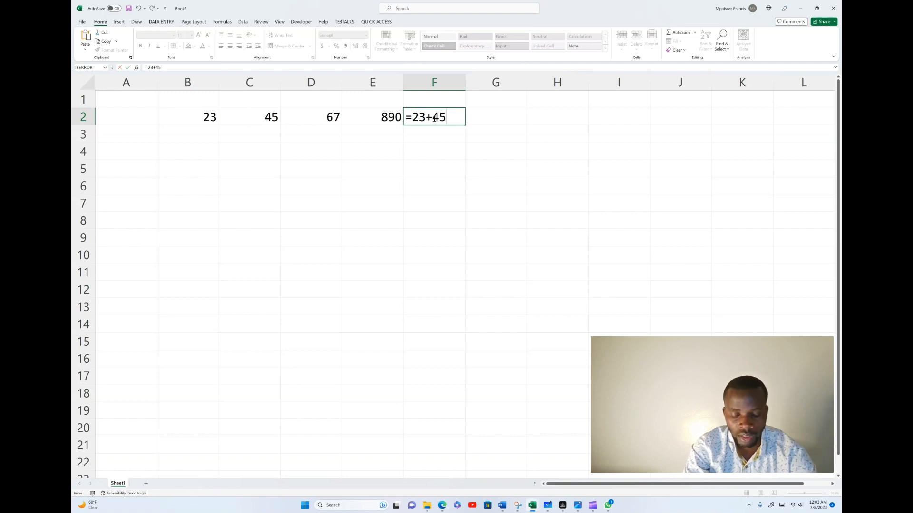
type("+")
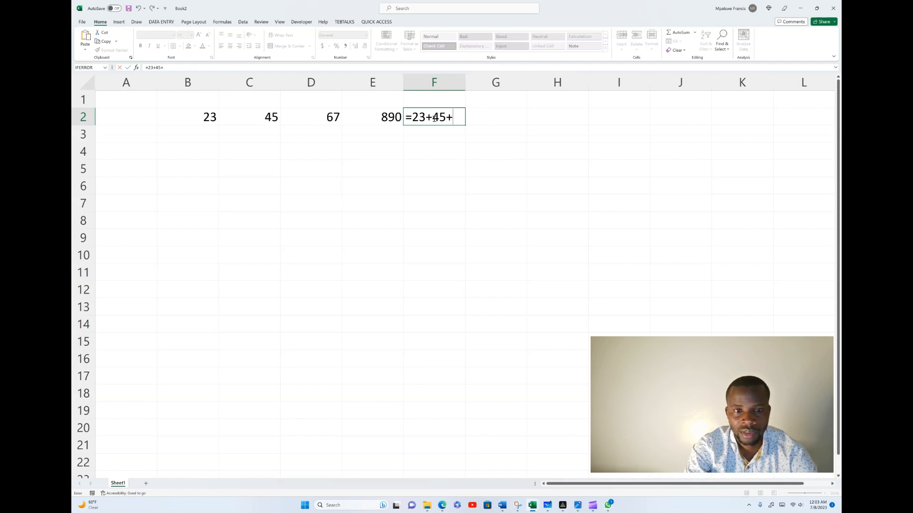
type("67")
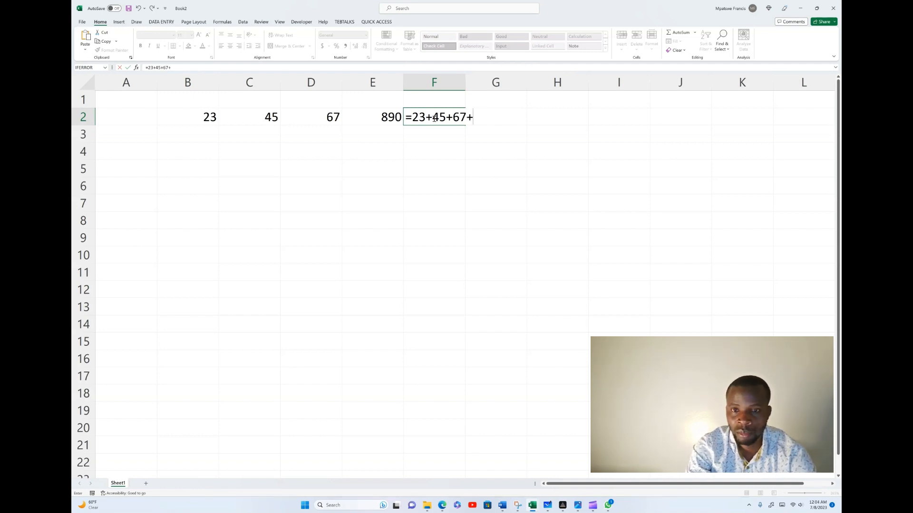
type("+890")
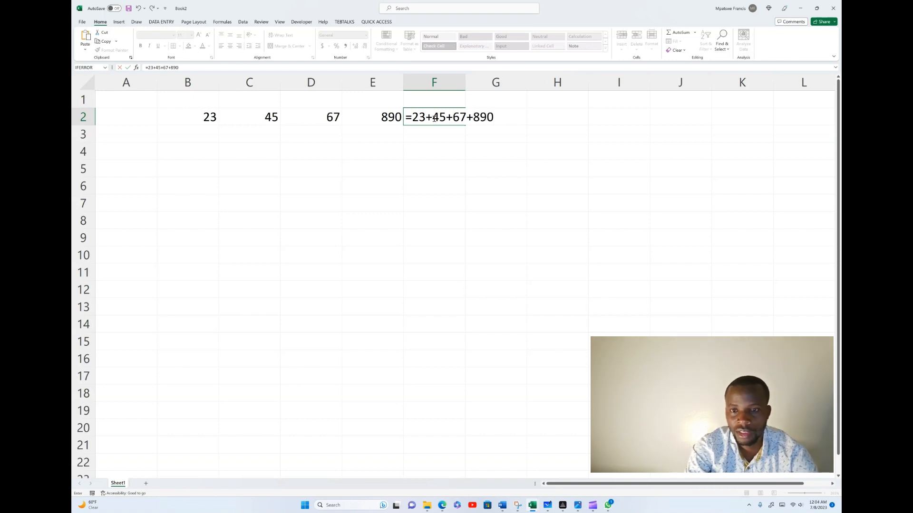
key("Return")
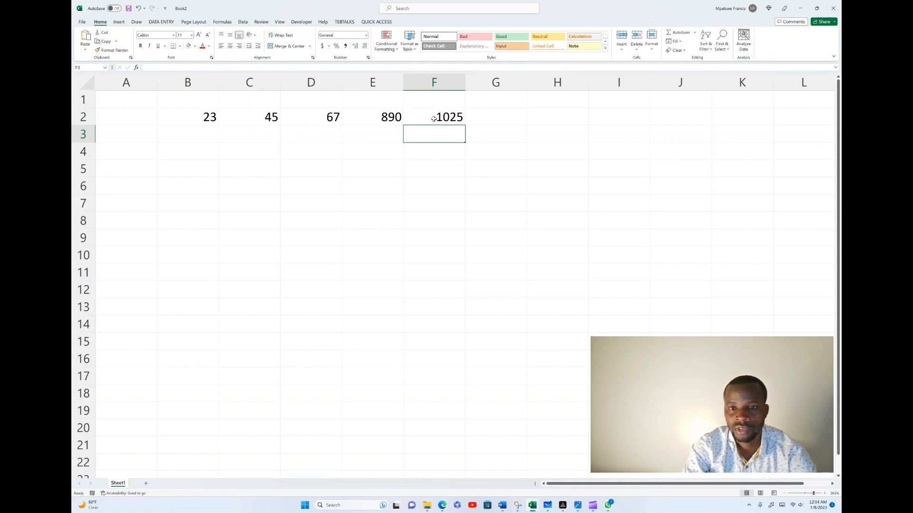
Check the formula in cell F2 and change cell B2 to 89
left_click(439, 117)
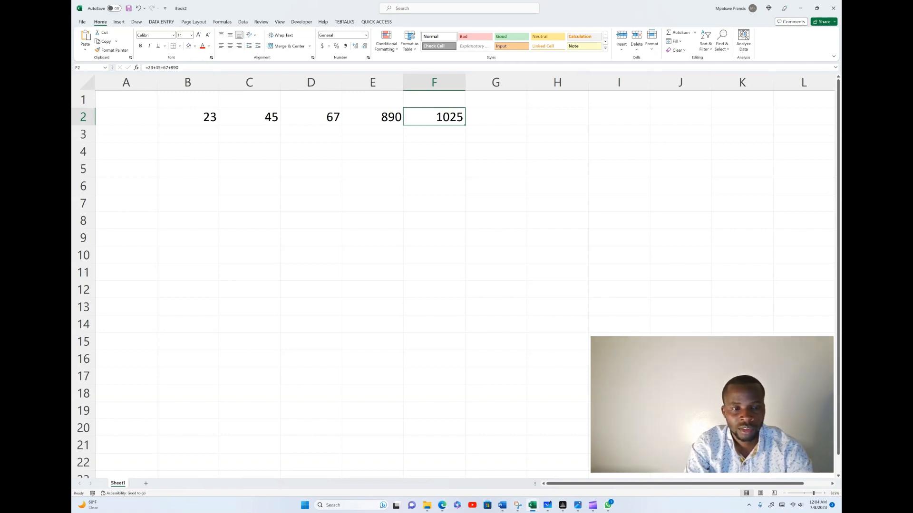
left_click(188, 116)
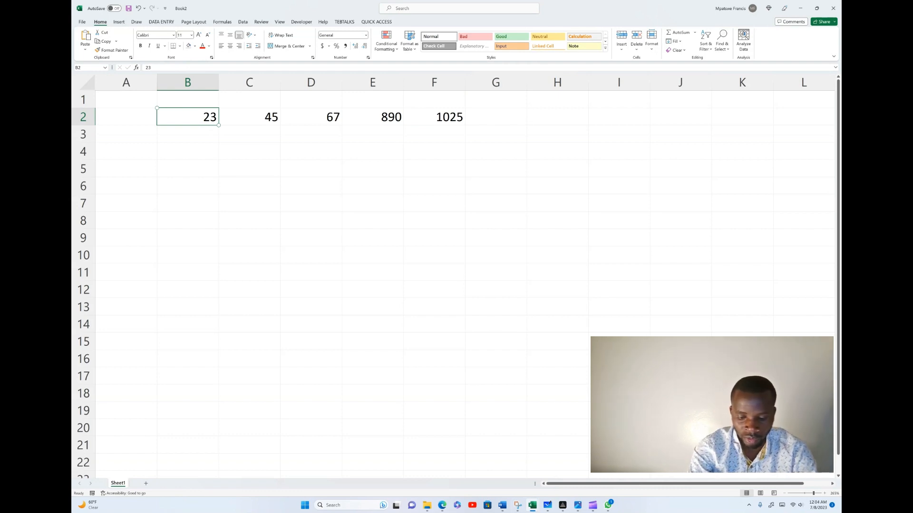
type("89")
key("Return")
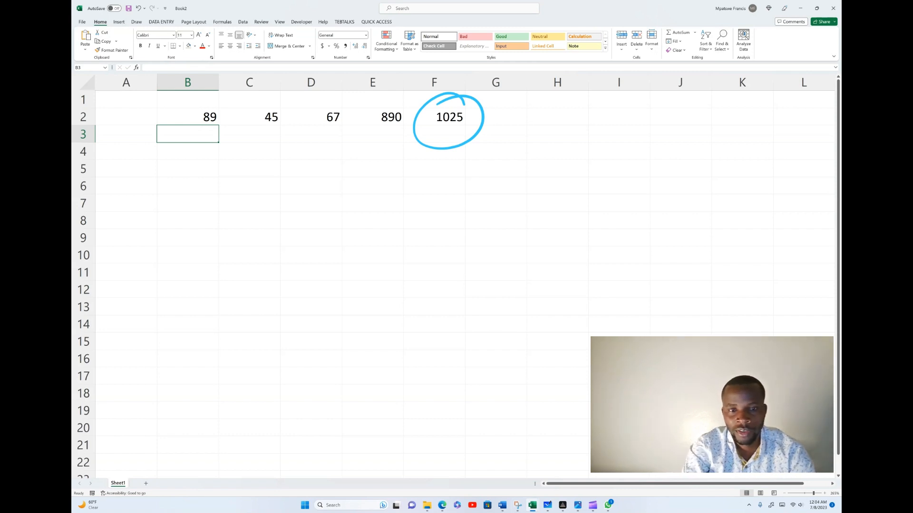
Change cell C2 to 90 and handwrite the note "Increase" beside the total in F2
left_click(249, 117)
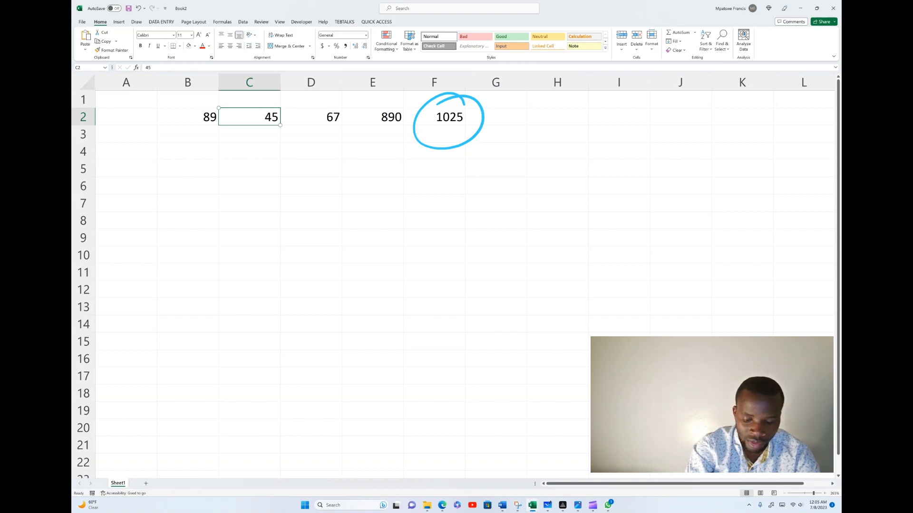
type("90")
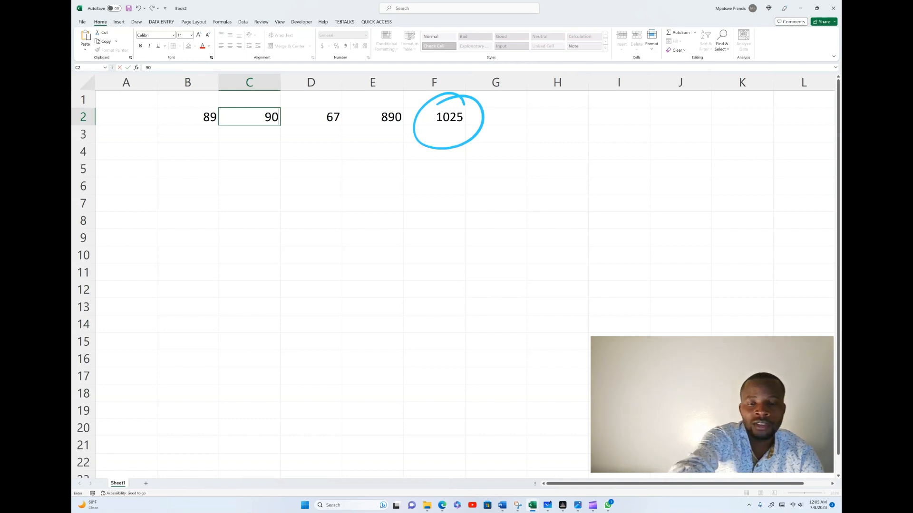
left_click_drag(505, 115, 501, 133)
left_click_drag(513, 120, 527, 136)
mouse_move(545, 122)
left_mouse_down()
mouse_move(574, 127)
mouse_move(578, 138)
left_mouse_up()
left_click_drag(587, 129, 598, 138)
mouse_move(610, 125)
left_mouse_down()
mouse_move(600, 140)
mouse_move(625, 140)
left_mouse_up()
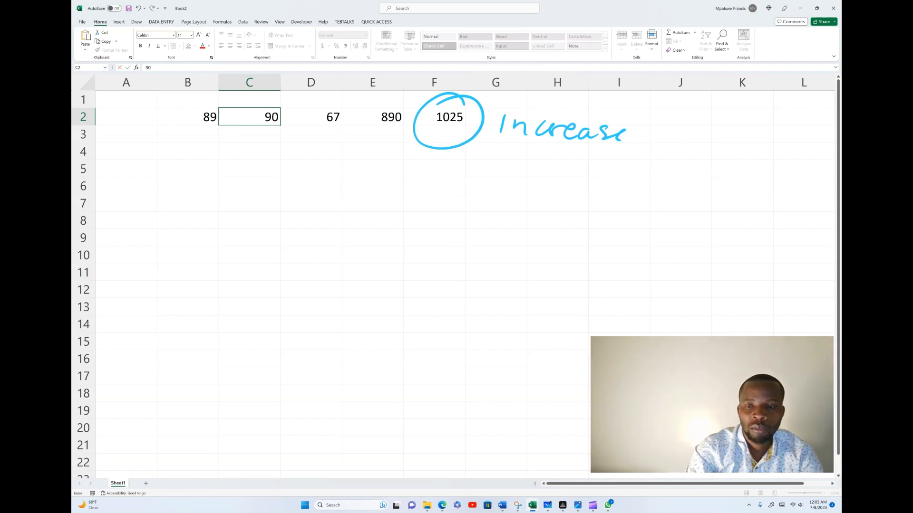
key("Return")
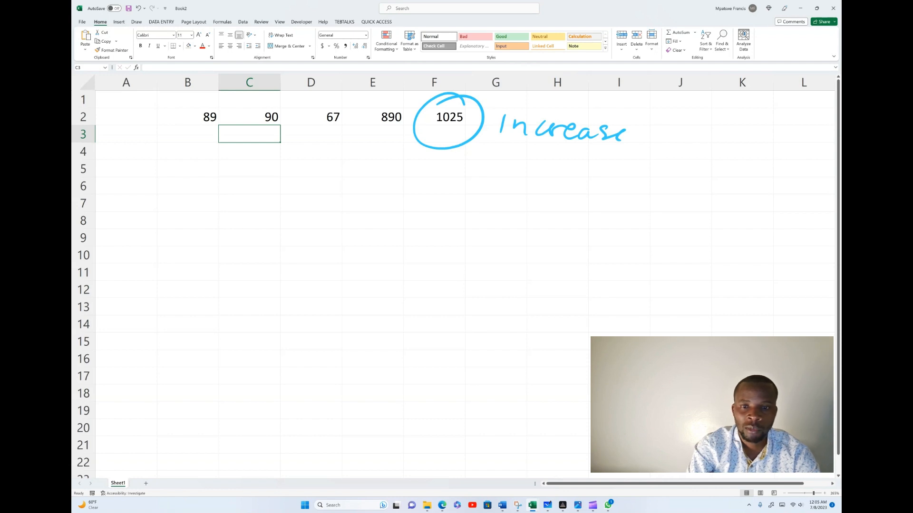
Enter the formula =B2+C2+D2+E2 in cell F6 to add the row using cell references
left_click(434, 186)
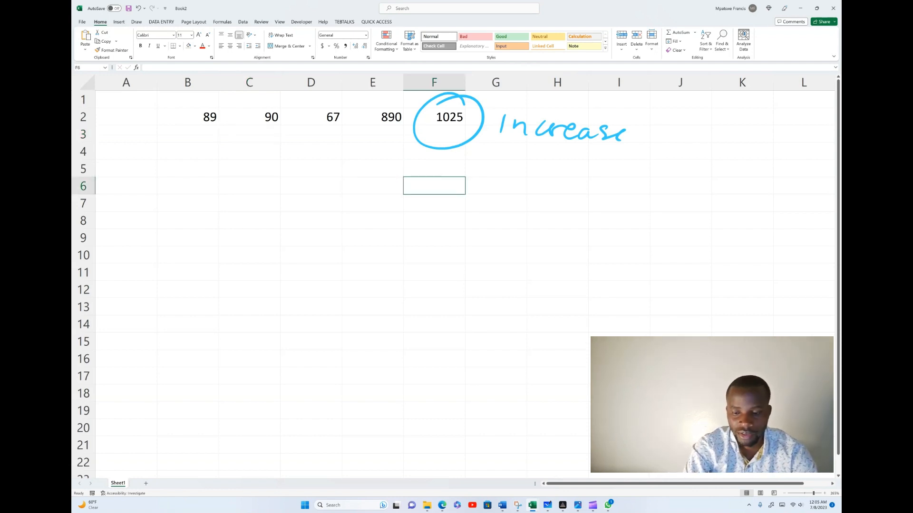
type("=")
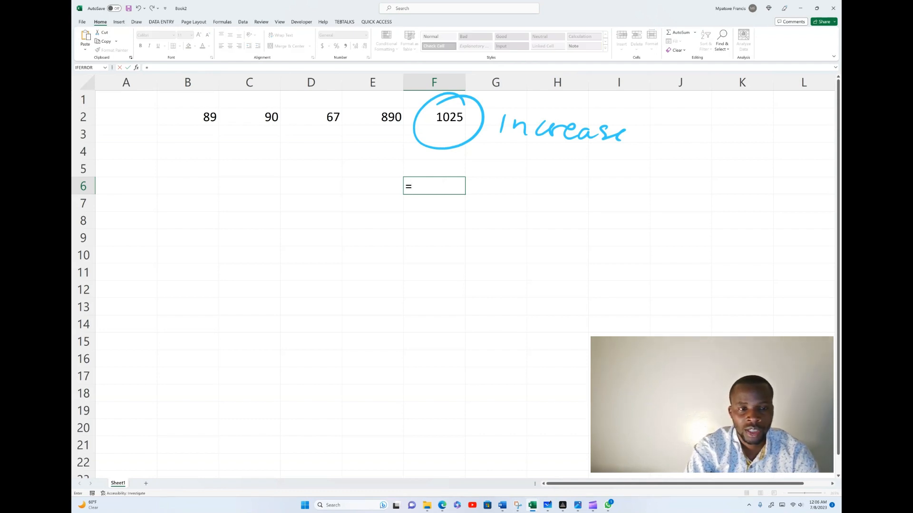
left_click(188, 117)
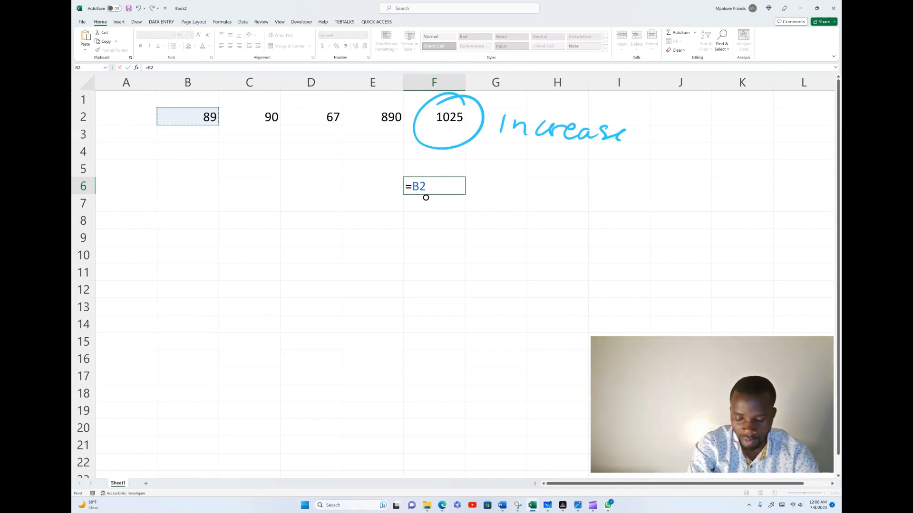
type("+")
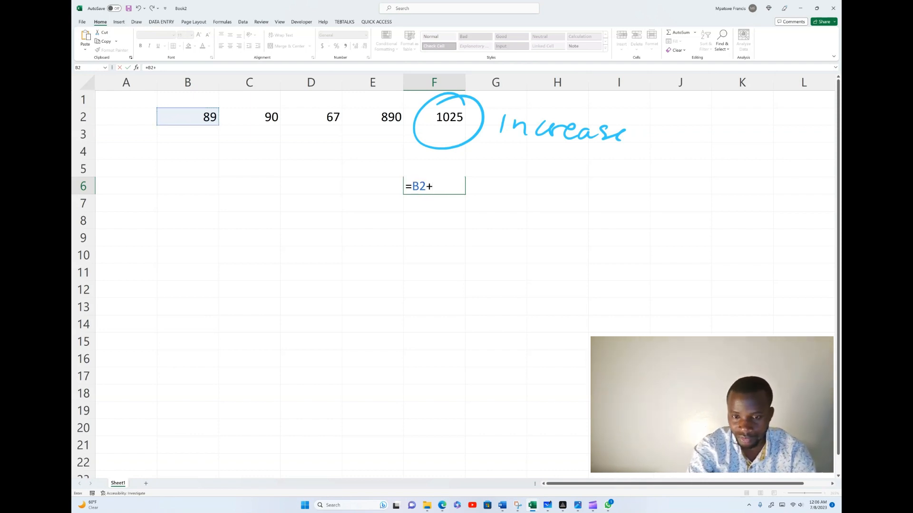
left_click(249, 117)
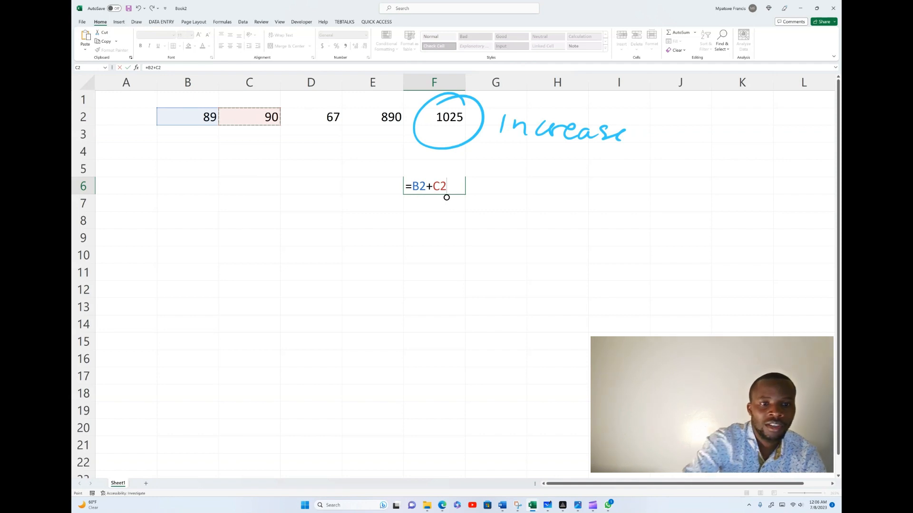
type("+")
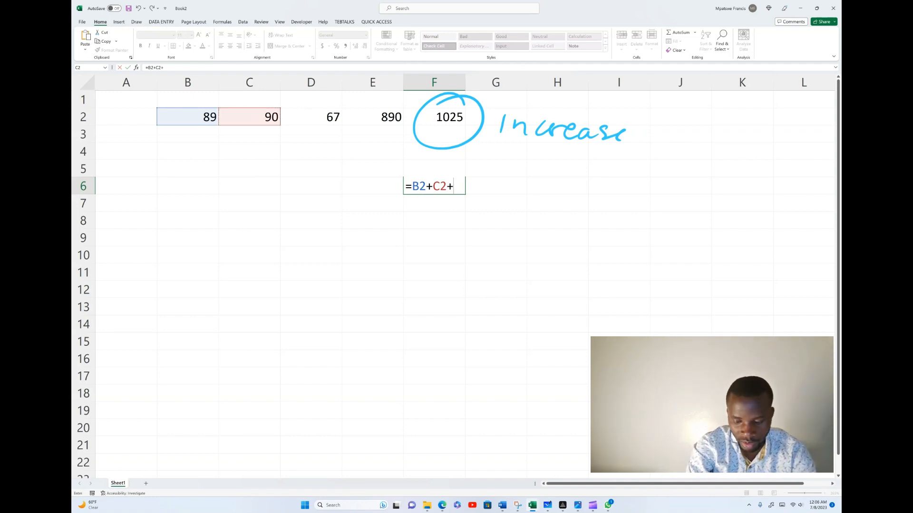
left_click(310, 117)
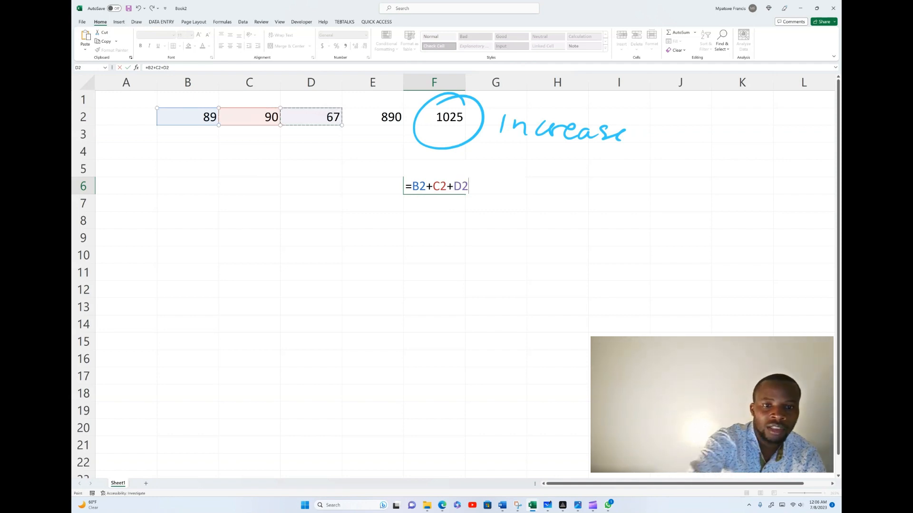
type("+")
left_click(373, 117)
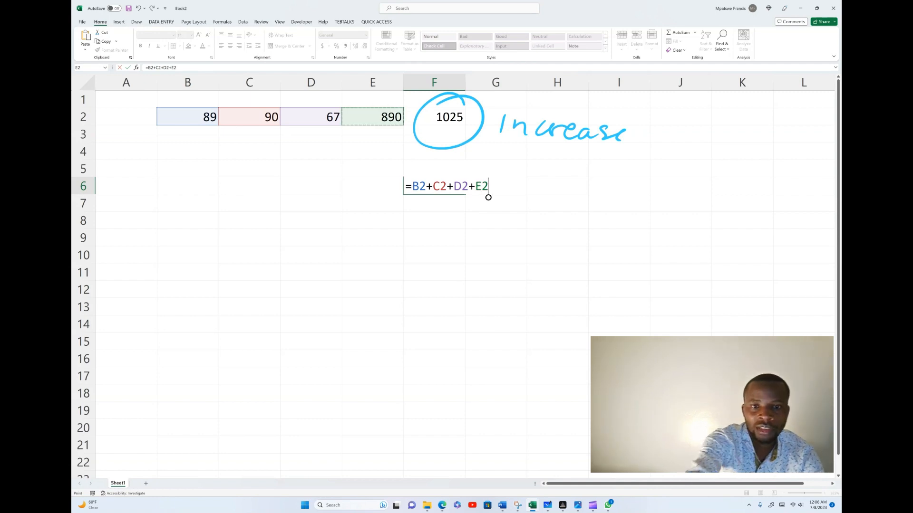
key("Return")
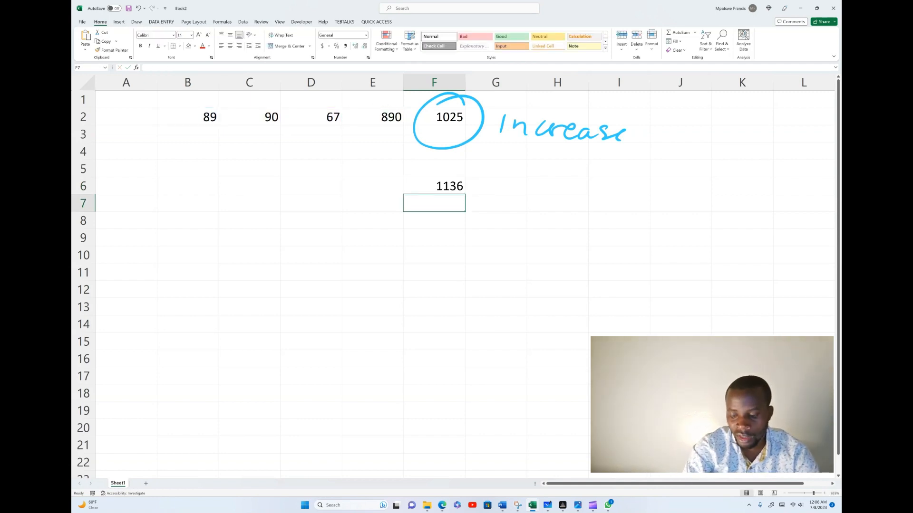
Change cell C2 to 678, circling the total in F6 and handwriting 1136 beside it
left_click(434, 186)
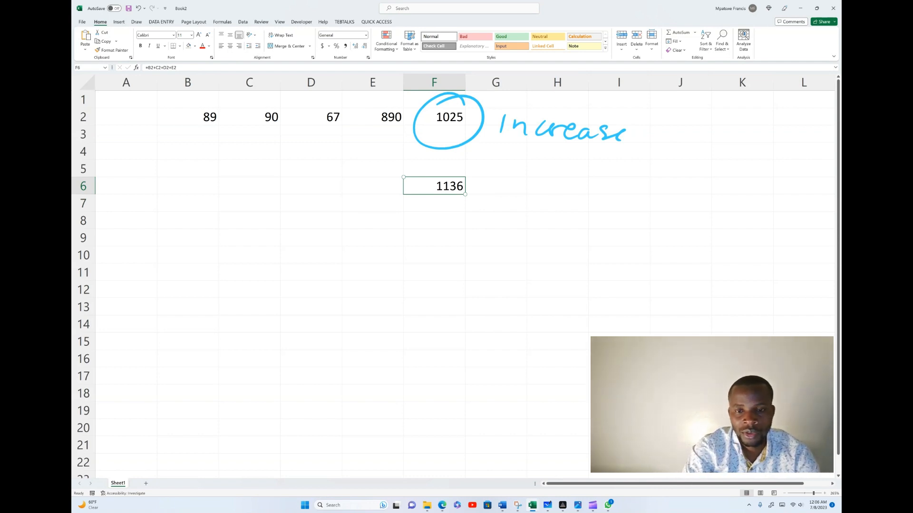
left_click(249, 117)
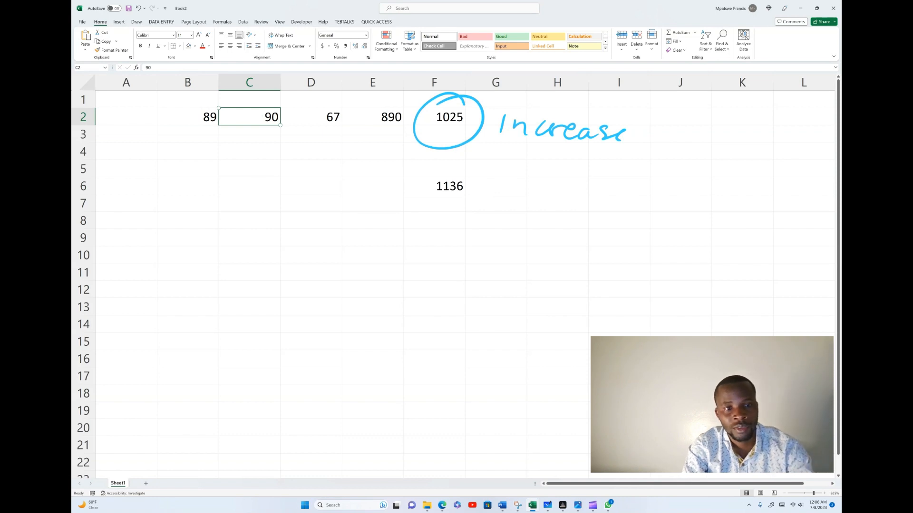
type("678")
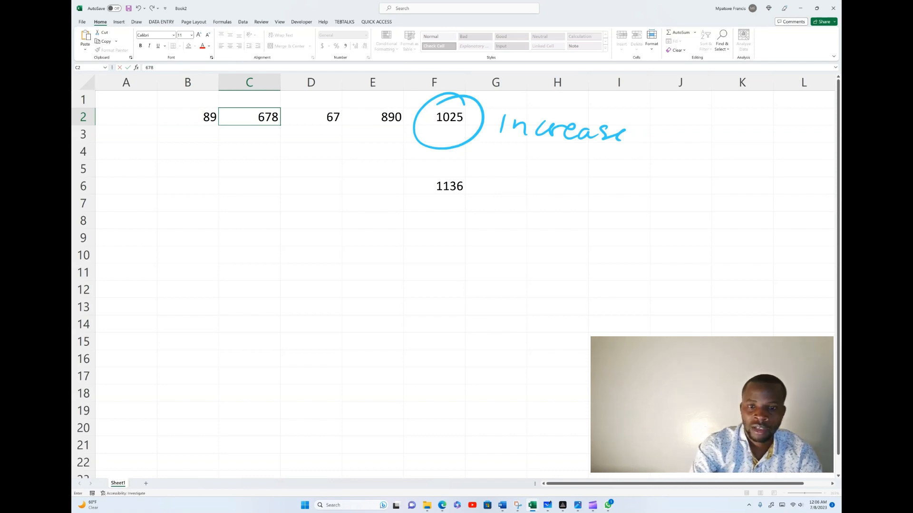
mouse_move(458, 161)
left_mouse_down()
mouse_move(478, 171)
mouse_move(444, 164)
left_mouse_up()
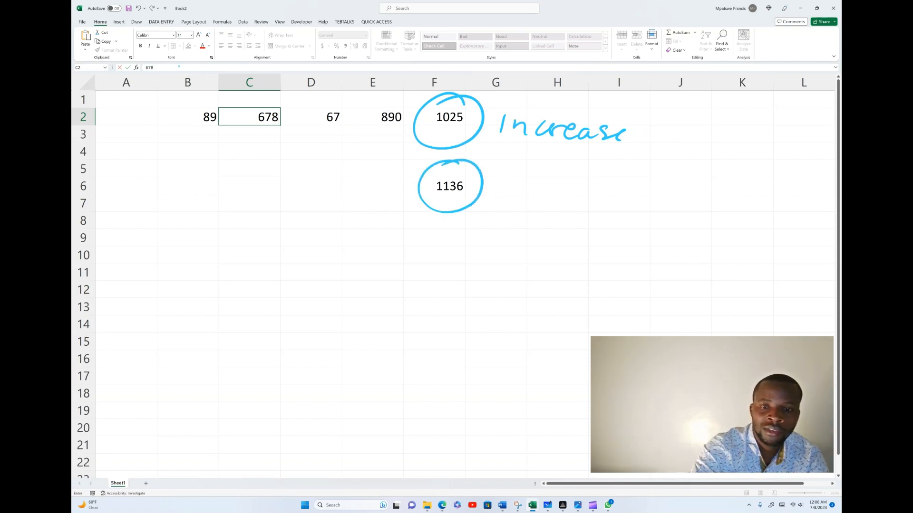
mouse_move(522, 173)
left_mouse_down()
mouse_move(518, 200)
mouse_move(568, 191)
mouse_move(552, 203)
left_mouse_up()
left_click_drag(586, 176, 572, 195)
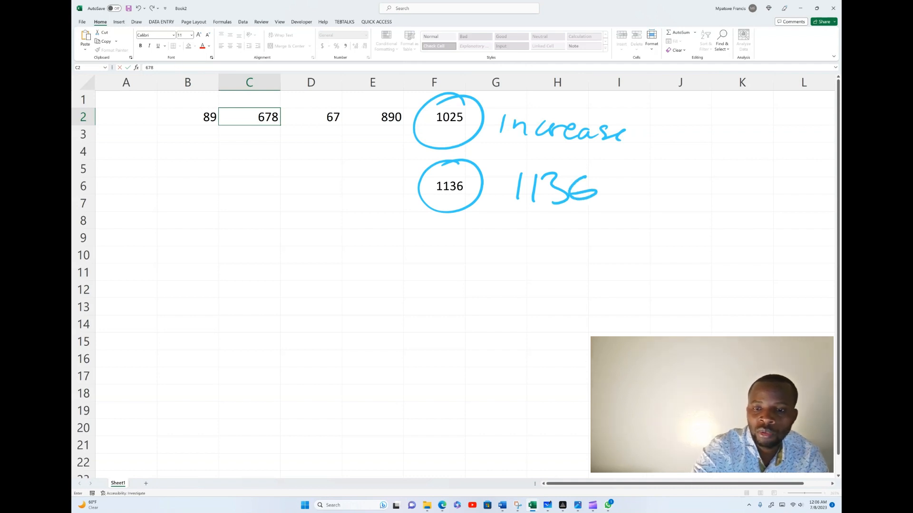
key("Return")
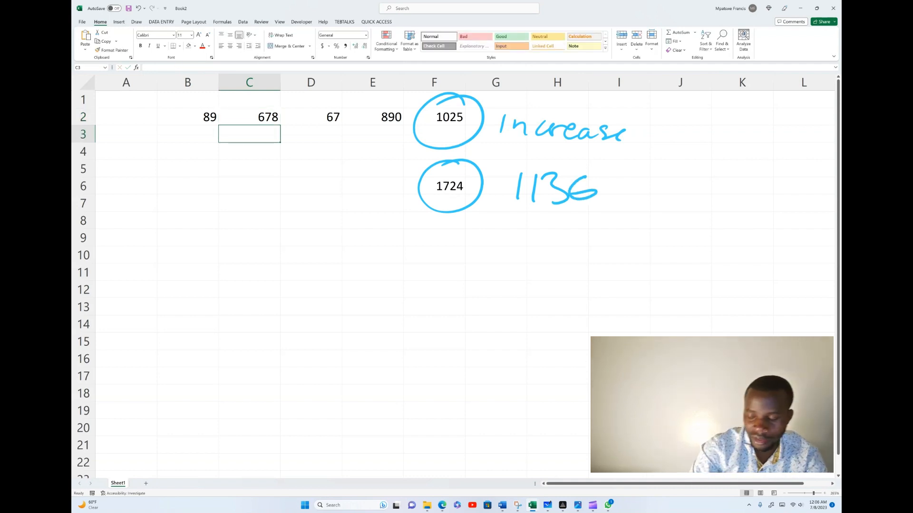
Handwrite 1724 beneath the 1136 note and draw an arrow from 1136 down to it
mouse_move(517, 226)
left_mouse_down()
mouse_move(527, 261)
mouse_move(540, 237)
mouse_move(507, 260)
left_mouse_up()
left_click(552, 235)
mouse_move(547, 233)
left_mouse_down()
mouse_move(572, 254)
mouse_move(593, 246)
left_mouse_up()
left_click_drag(589, 225, 583, 262)
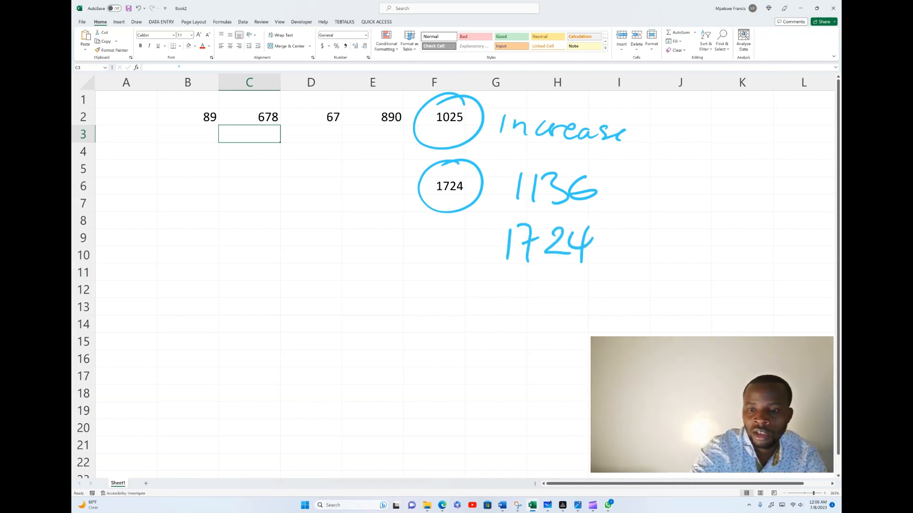
mouse_move(619, 181)
left_mouse_down()
mouse_move(609, 227)
mouse_move(618, 229)
left_mouse_up()
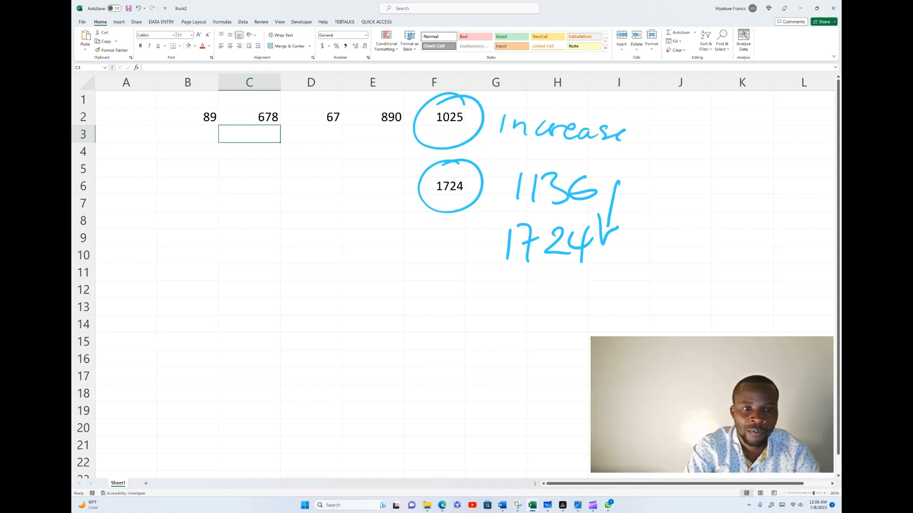
Handwrite the underlined note "Referance" below the data and draw a line under the row 2 numbers
mouse_move(167, 296)
left_mouse_down()
mouse_move(165, 333)
mouse_move(208, 325)
left_mouse_up()
left_click_drag(221, 289, 218, 344)
left_click_drag(221, 311, 243, 317)
mouse_move(244, 317)
left_mouse_down()
mouse_move(260, 304)
mouse_move(304, 309)
left_mouse_up()
mouse_move(325, 288)
left_mouse_down()
mouse_move(320, 312)
mouse_move(342, 310)
left_mouse_up()
left_click_drag(177, 350, 345, 325)
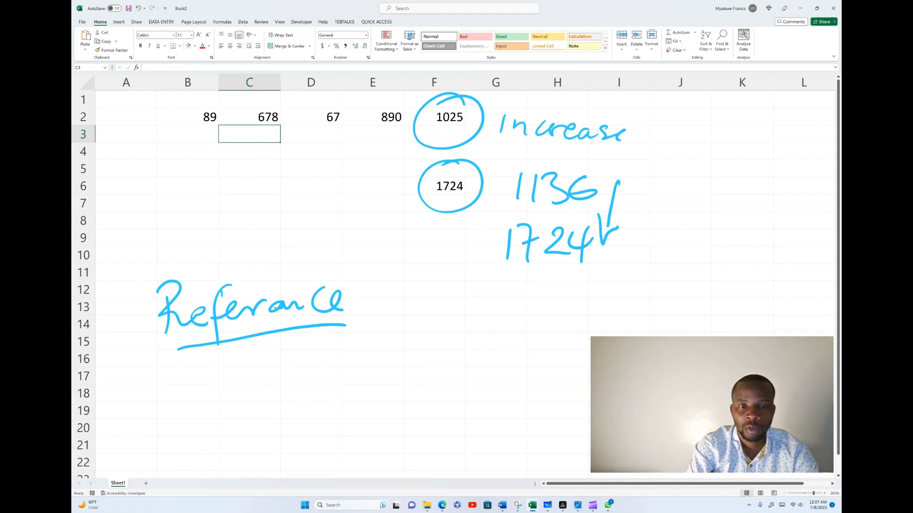
left_click_drag(198, 158, 417, 141)
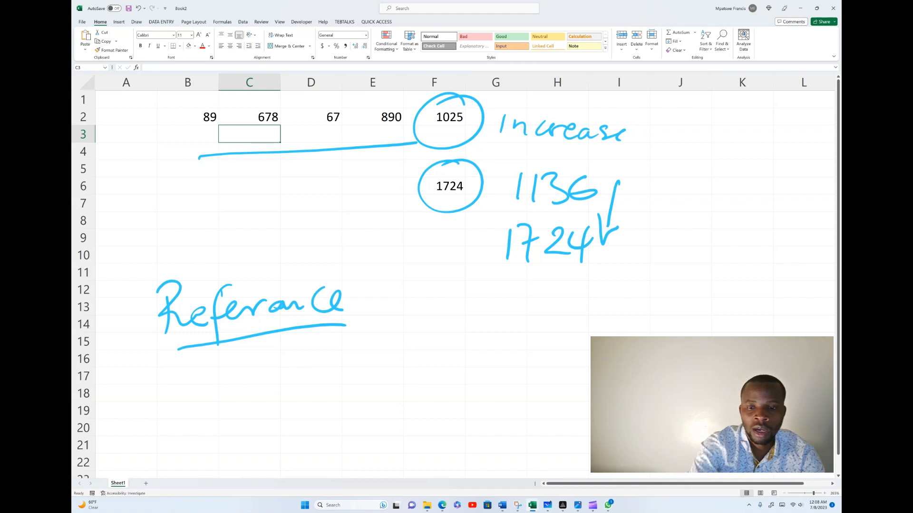
Mark the "Referance" note with a dash and handwrite "- Sum()" beneath it as a second point
left_click_drag(126, 321, 142, 319)
left_click_drag(119, 374, 134, 374)
mouse_move(188, 361)
left_mouse_down()
mouse_move(163, 394)
mouse_move(197, 365)
mouse_move(161, 377)
mouse_move(221, 388)
mouse_move(247, 376)
mouse_move(279, 384)
left_mouse_up()
mouse_move(300, 352)
left_mouse_down()
mouse_move(315, 363)
mouse_move(307, 381)
left_mouse_up()
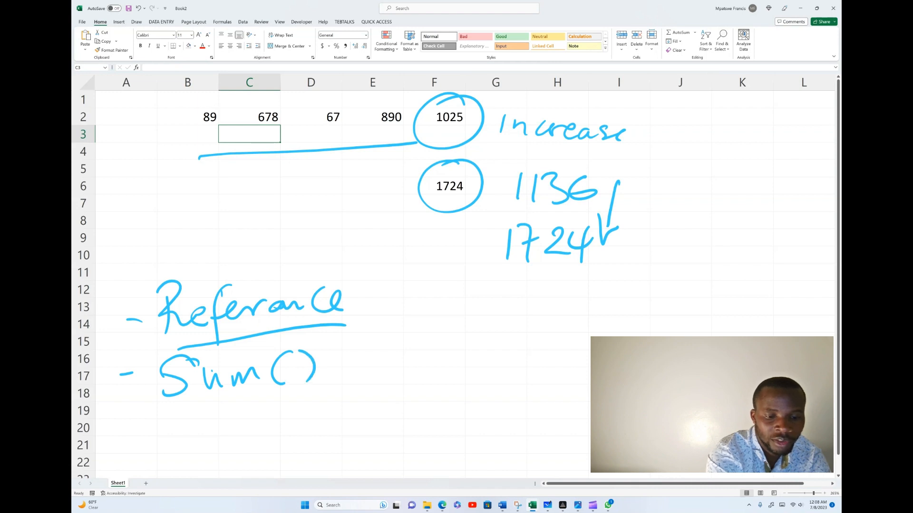
Handwrite the example formula =Sum(B2, C2, D2, E2) under the Sum() note
mouse_move(132, 416)
left_mouse_down()
mouse_move(147, 420)
mouse_move(146, 433)
left_mouse_up()
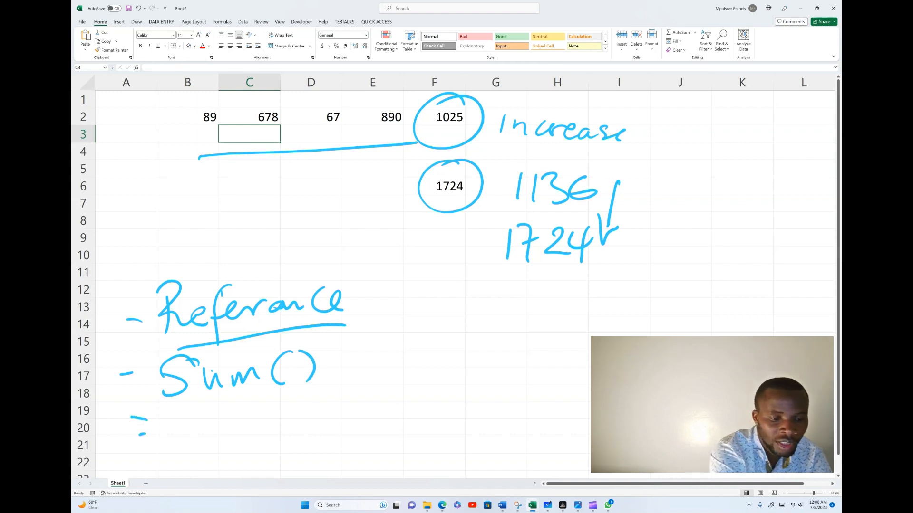
left_click_drag(218, 421, 246, 418)
left_click_drag(220, 433, 246, 429)
left_click_drag(281, 403, 261, 426)
mouse_move(280, 415)
left_mouse_down()
mouse_move(286, 424)
mouse_move(293, 414)
left_mouse_up()
mouse_move(301, 422)
left_mouse_down()
mouse_move(306, 409)
mouse_move(318, 421)
left_mouse_up()
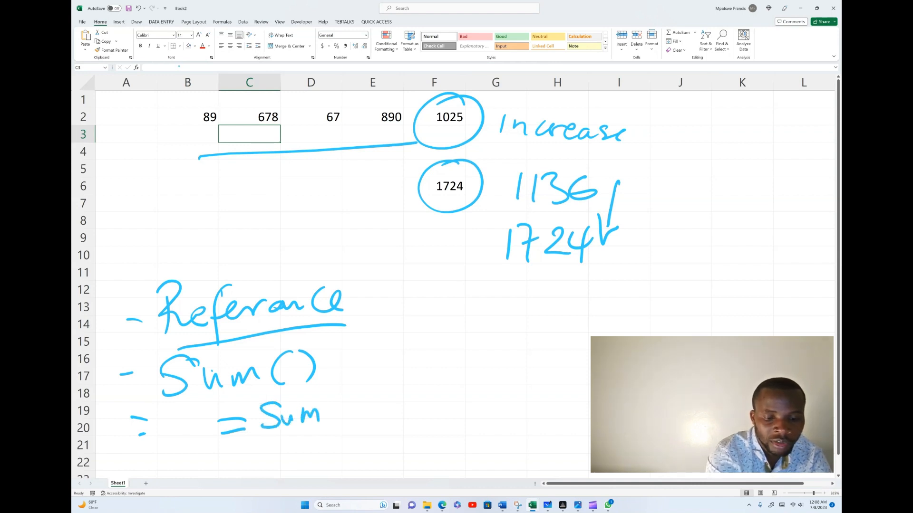
left_click_drag(338, 389, 327, 451)
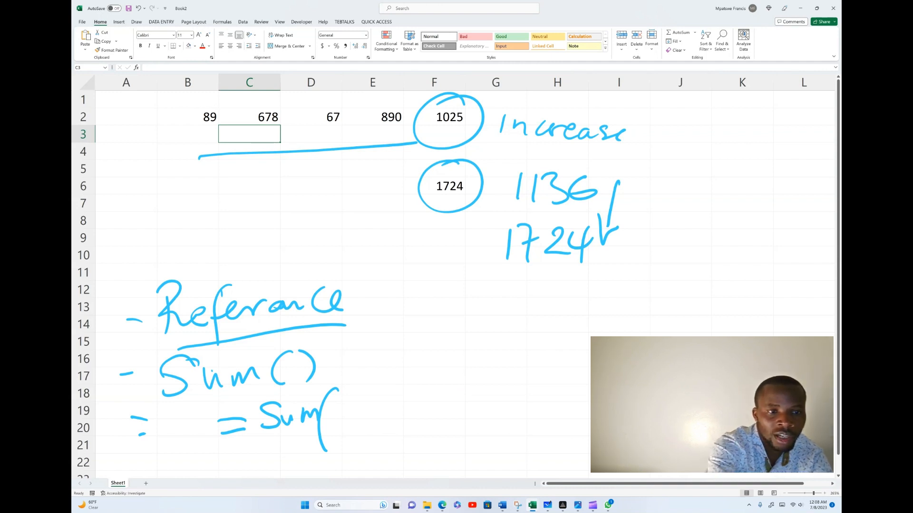
mouse_move(330, 403)
left_mouse_down()
mouse_move(349, 427)
mouse_move(335, 425)
left_mouse_up()
left_click_drag(350, 408, 368, 416)
mouse_move(374, 418)
left_mouse_down()
mouse_move(372, 427)
mouse_move(413, 414)
mouse_move(496, 428)
mouse_move(504, 403)
left_mouse_up()
left_click_drag(499, 422, 536, 418)
left_click_drag(523, 369, 523, 446)
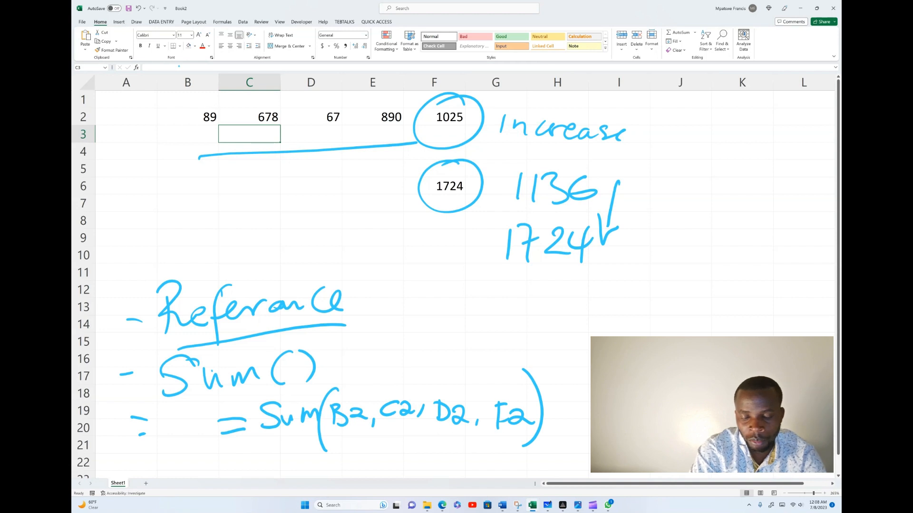
Underline the arguments of the handwritten Sum formula and label them "(parameters)" with an arrow
left_click_drag(335, 435, 525, 430)
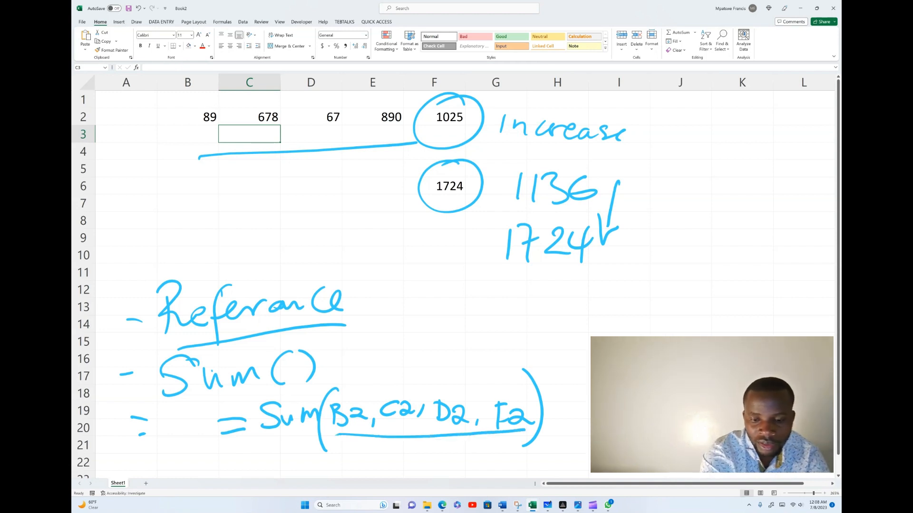
left_click_drag(388, 390, 418, 364)
left_click_drag(389, 379, 443, 381)
mouse_move(432, 350)
left_mouse_down()
mouse_move(466, 349)
mouse_move(546, 310)
mouse_move(564, 312)
left_mouse_up()
mouse_move(565, 321)
left_mouse_down()
mouse_move(578, 296)
mouse_move(591, 325)
left_mouse_up()
left_click_drag(427, 308, 434, 375)
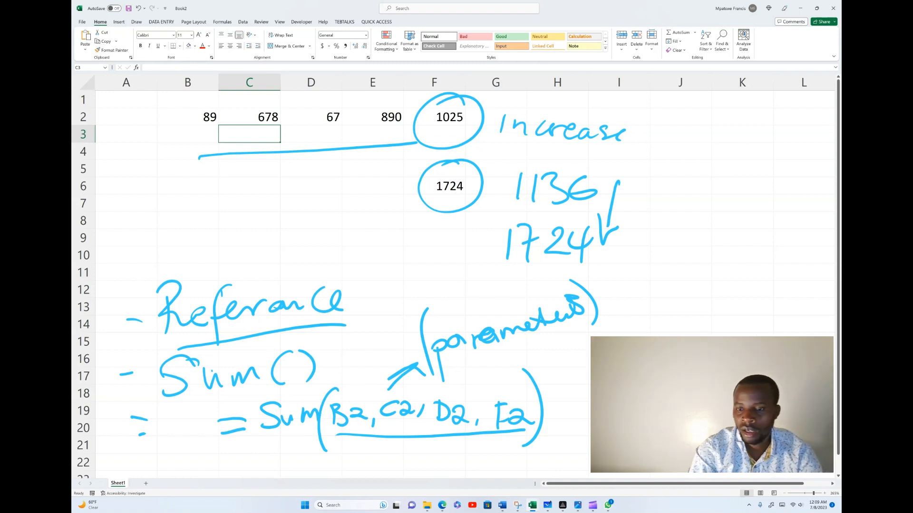
Enter the formula =SUM(B2,C2,D2,E2) in cell B7 to add the row with the SUM function
left_click(188, 203)
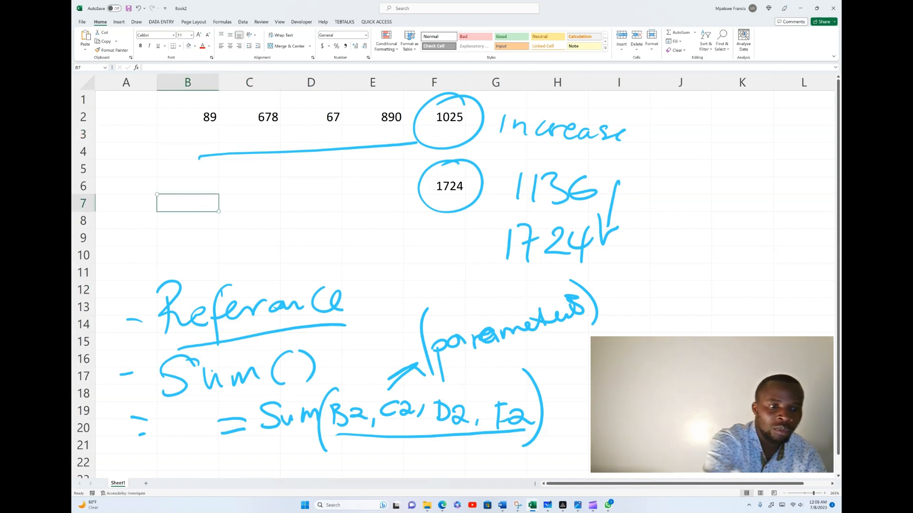
type("=")
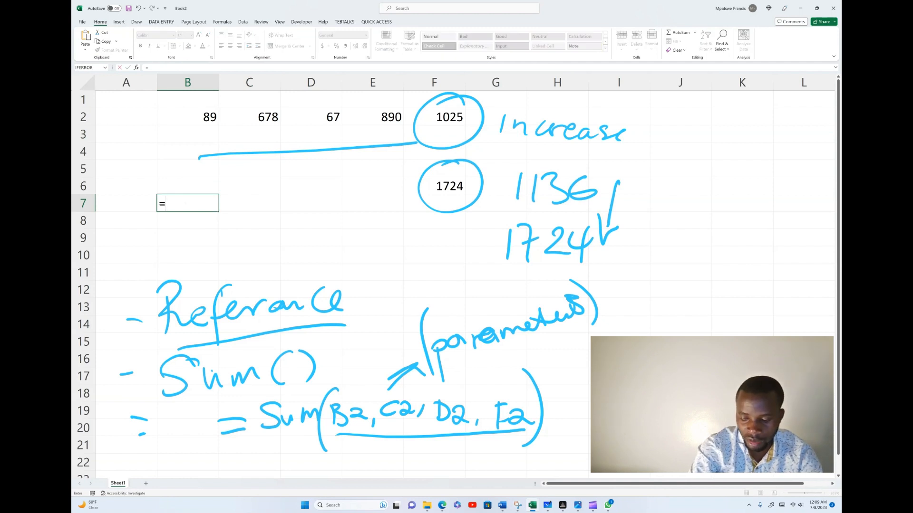
type("sum")
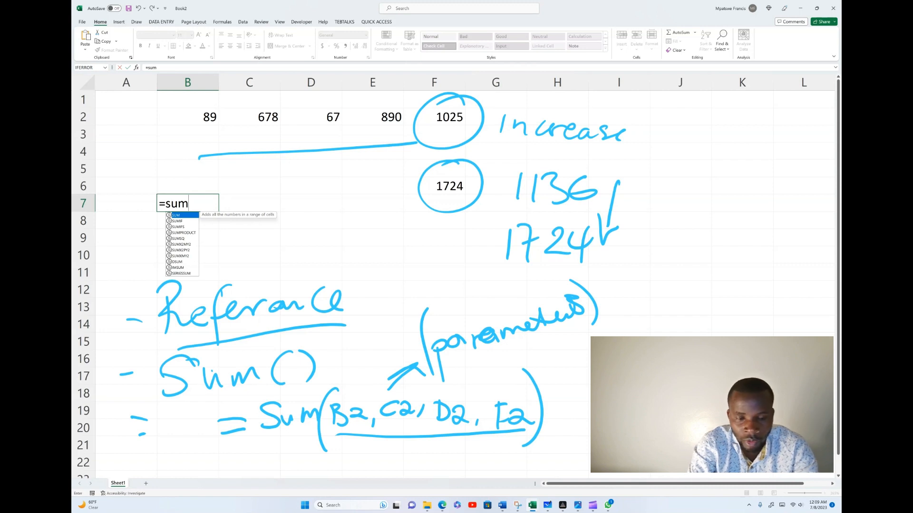
type("(")
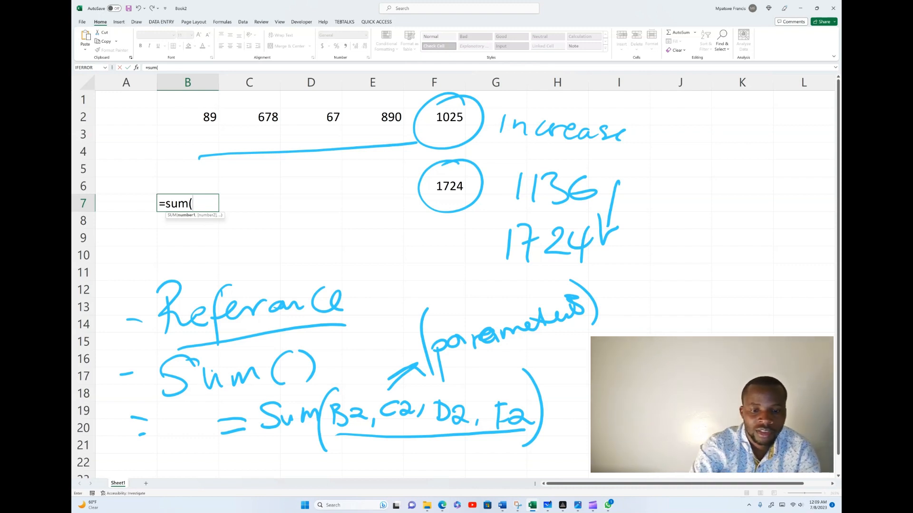
type("b2")
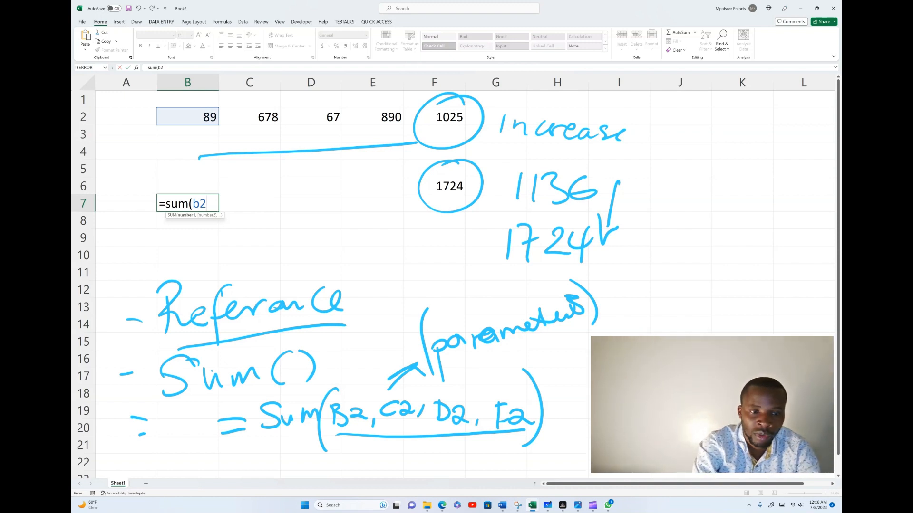
type(",")
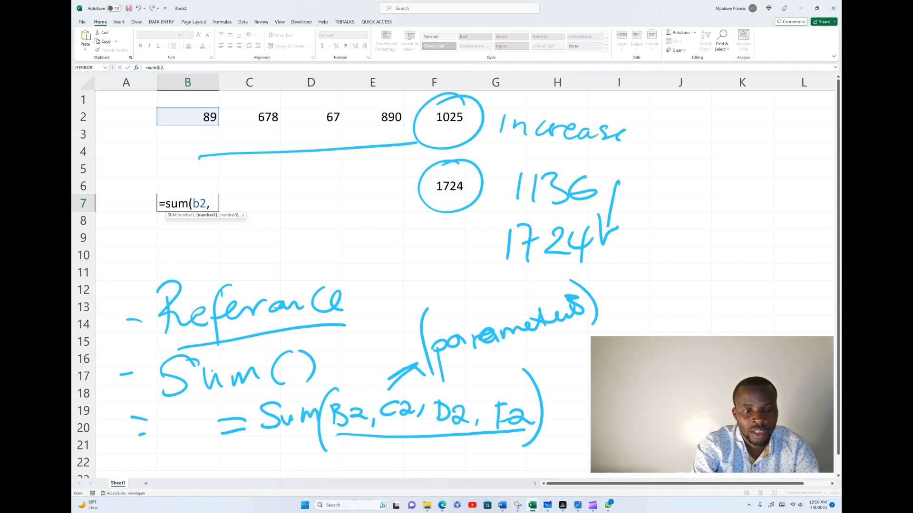
type("c2")
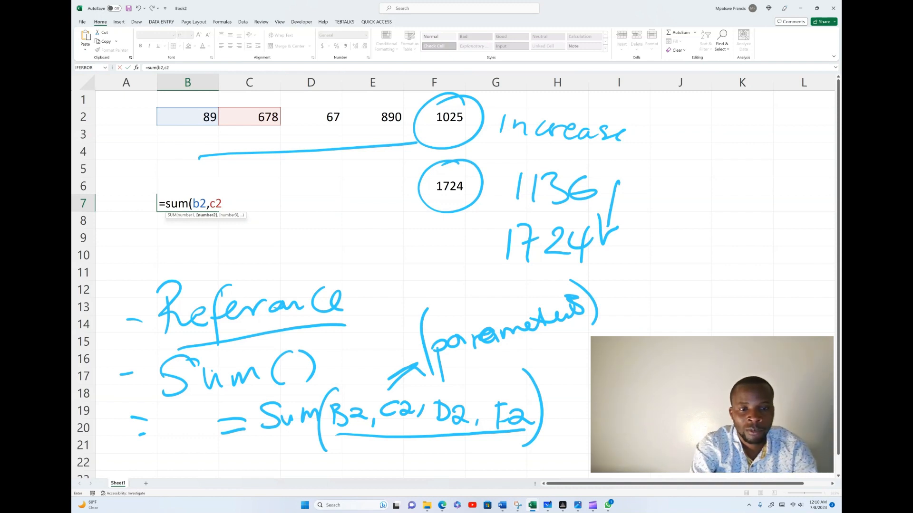
type(",")
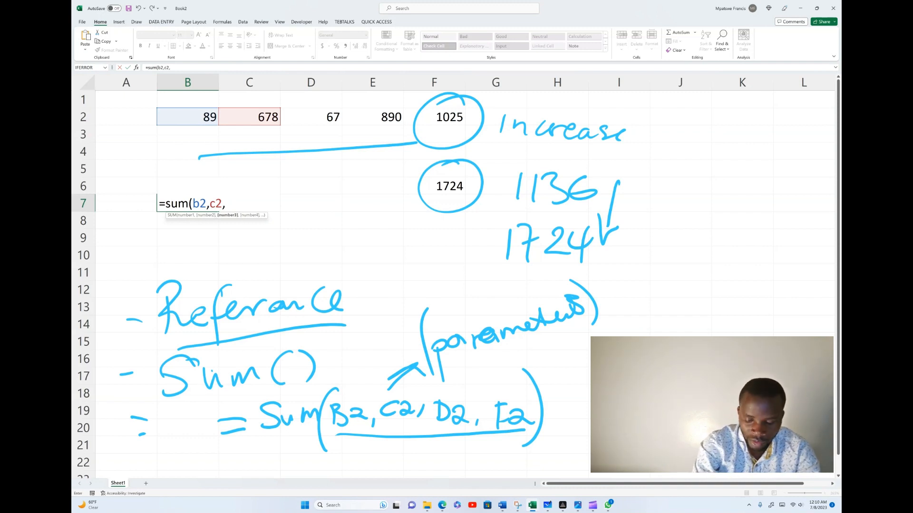
left_click(311, 117)
type(",")
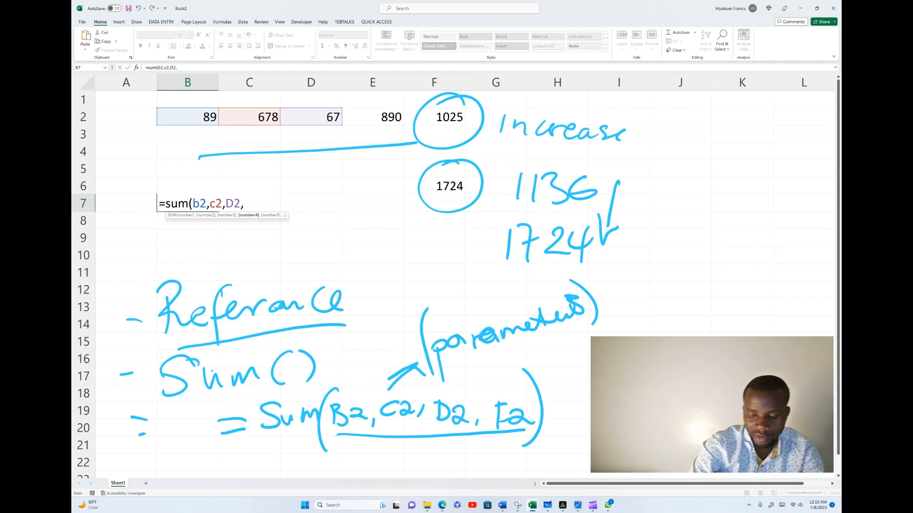
left_click(372, 117)
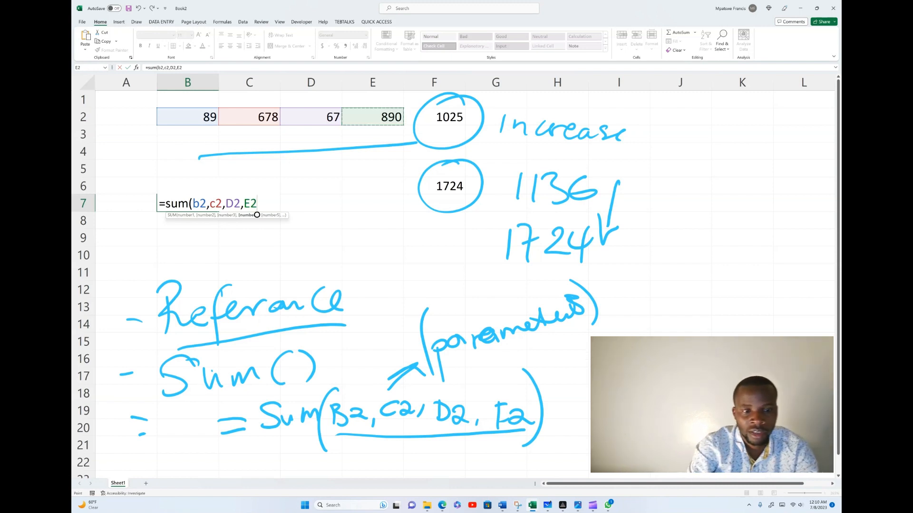
type(")")
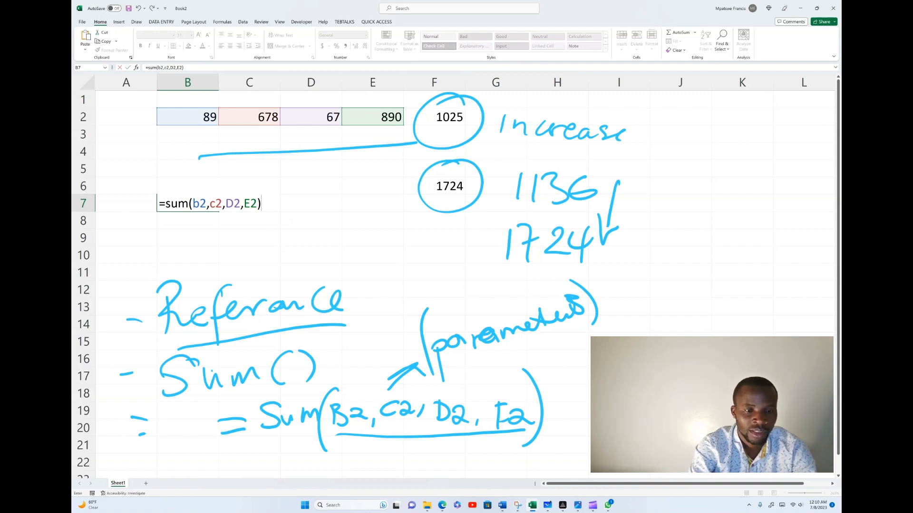
left_click_drag(257, 203, 166, 204)
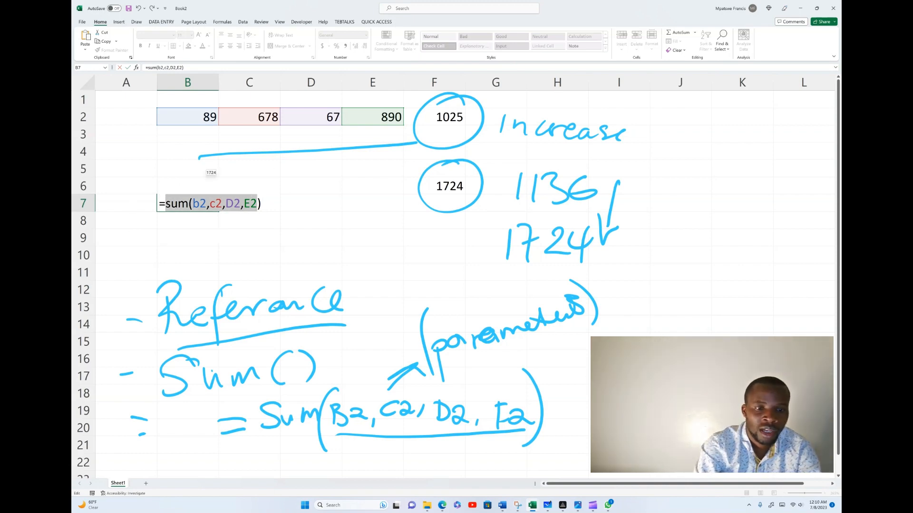
key("Return")
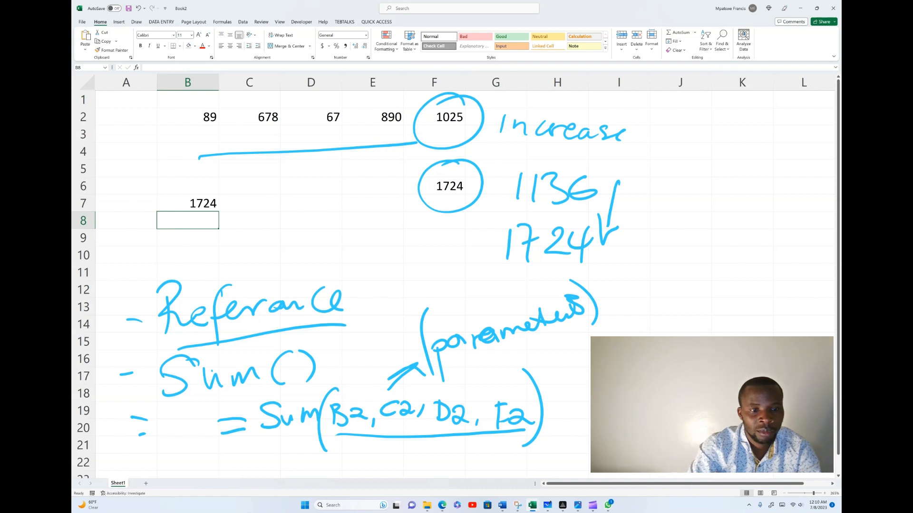
Circle the total in B7 and draw a double-headed arrow linking it to the circled total in F6
mouse_move(167, 212)
left_mouse_down()
mouse_move(188, 178)
mouse_move(173, 227)
left_mouse_up()
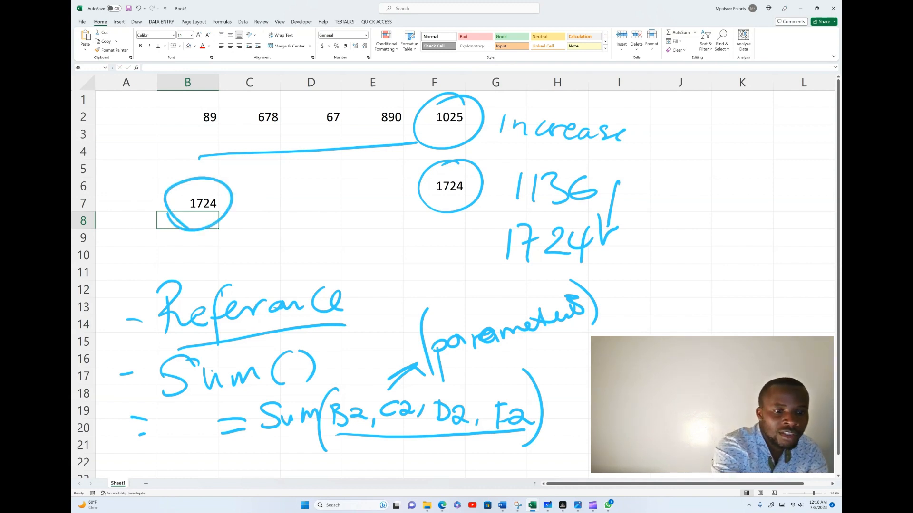
mouse_move(232, 200)
left_mouse_down()
mouse_move(416, 203)
mouse_move(410, 210)
left_mouse_up()
mouse_move(251, 185)
left_mouse_down()
mouse_move(224, 208)
mouse_move(241, 223)
left_mouse_up()
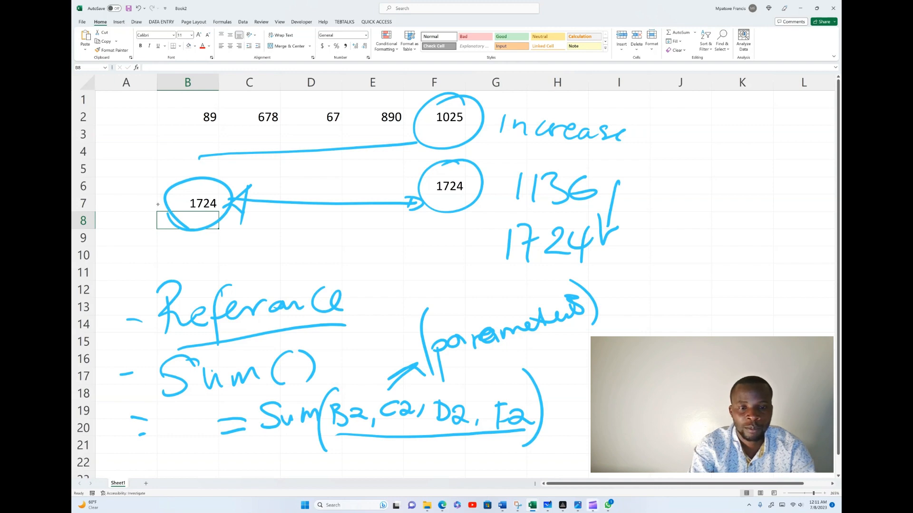
left_click(592, 505)
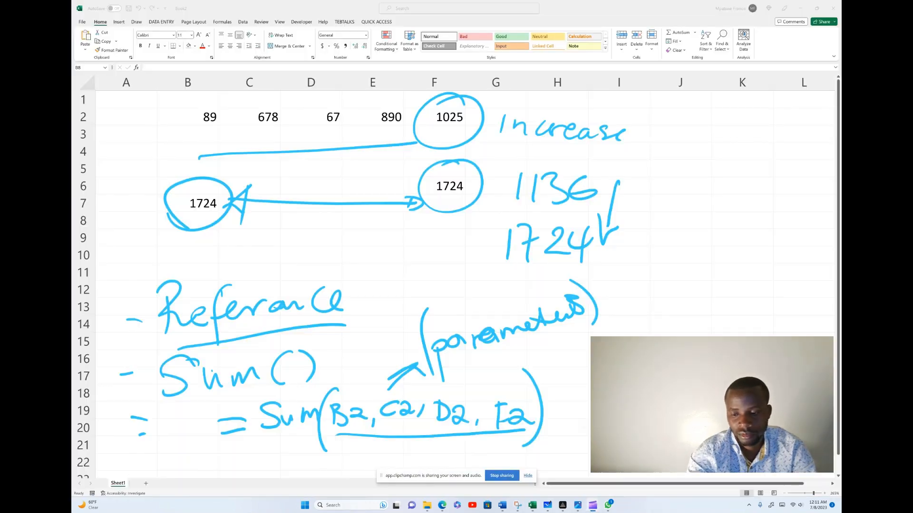
mouse_move(549, 502)
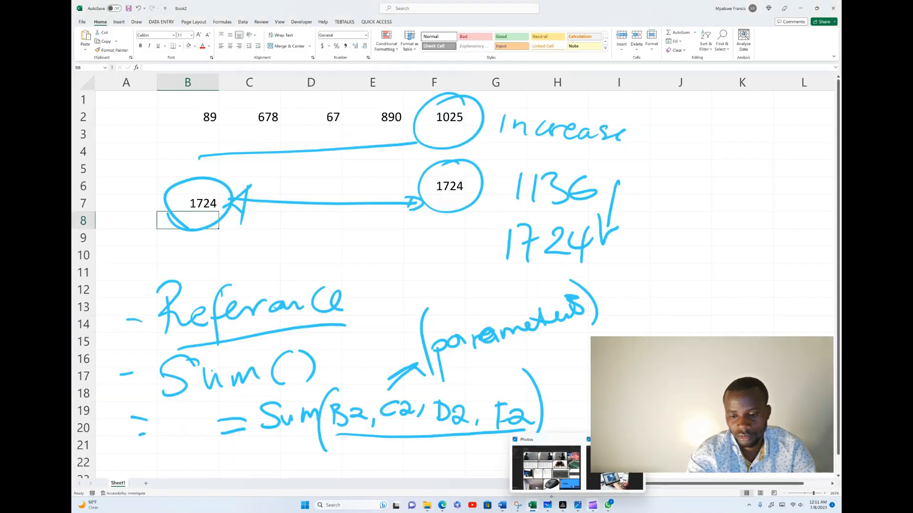
left_click(592, 506)
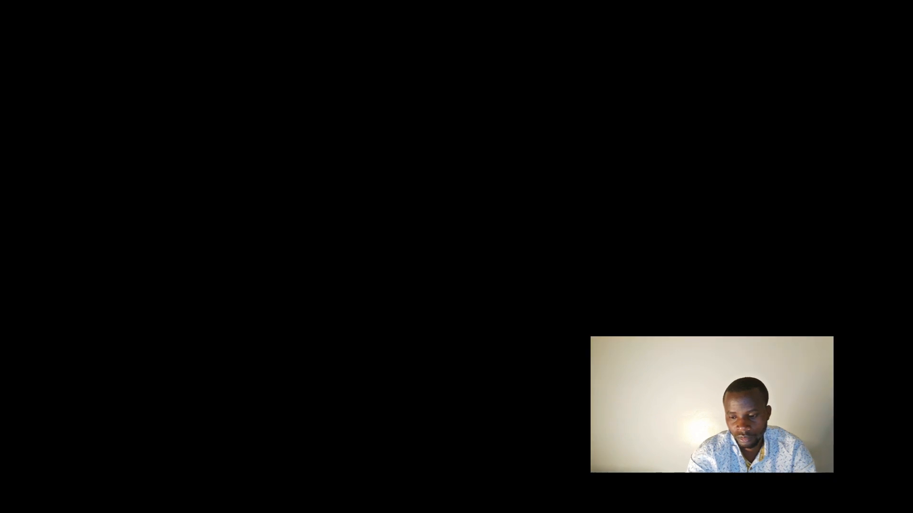